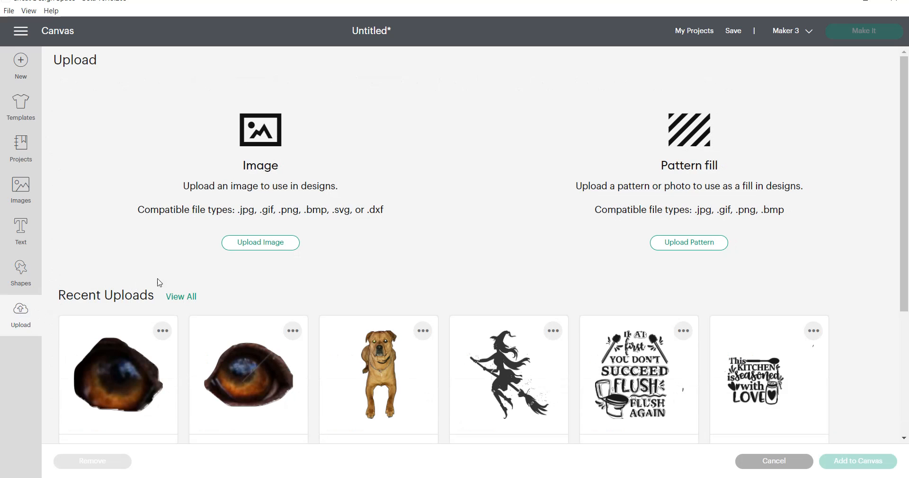
Upload the dog photo 20211019_194621 from the pics for cutting folder as a new image
click(252, 245)
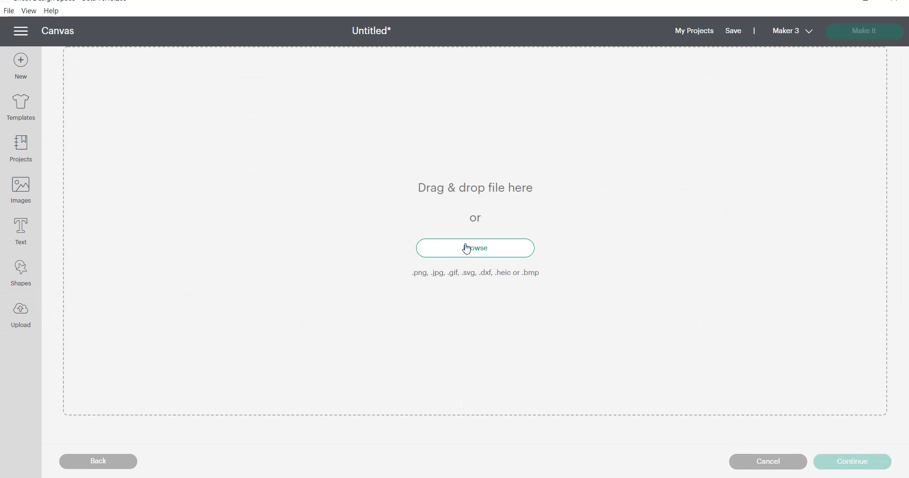
click(466, 248)
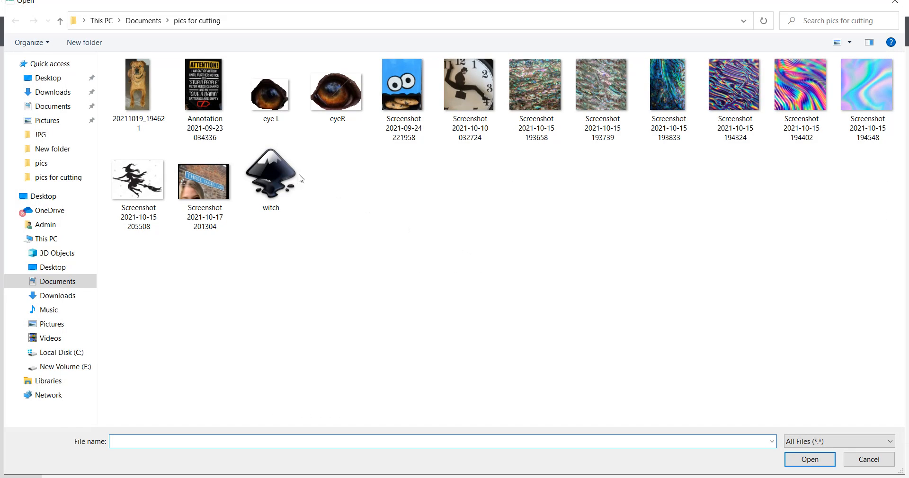
click(132, 85)
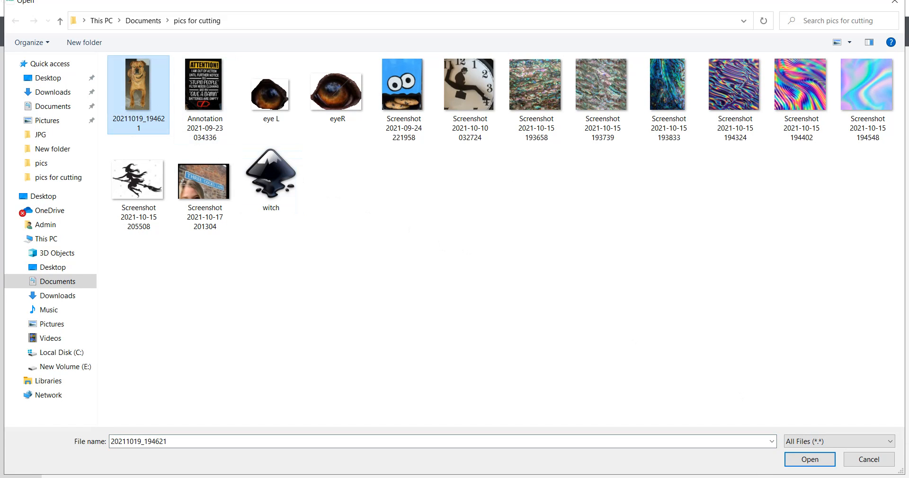
click(809, 459)
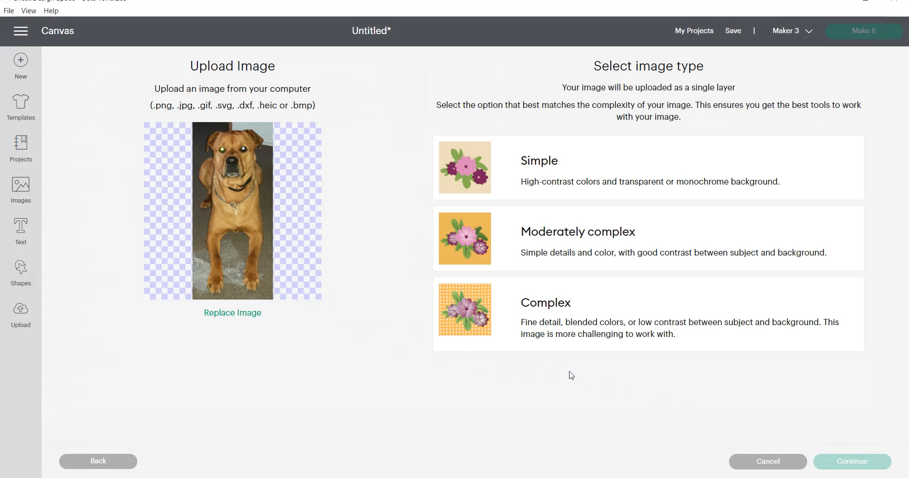
Set the dog photo's image type to Complex and continue to the Background Remover
click(565, 320)
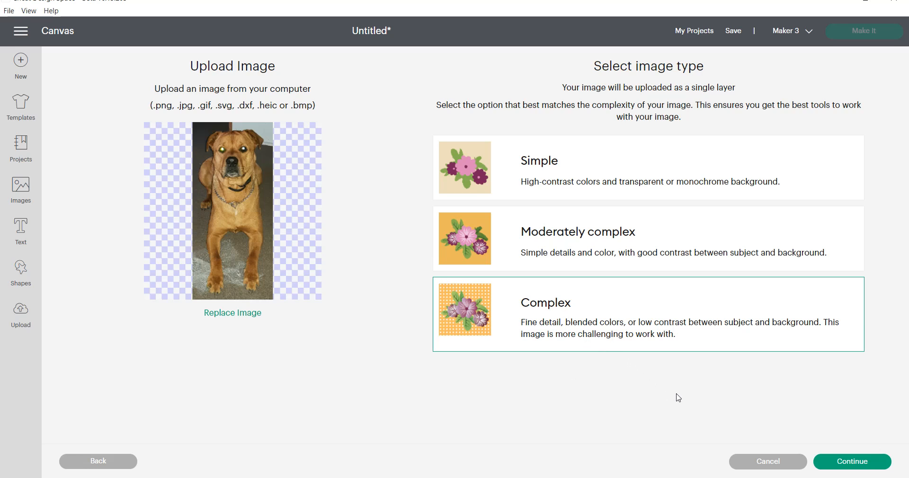
click(853, 462)
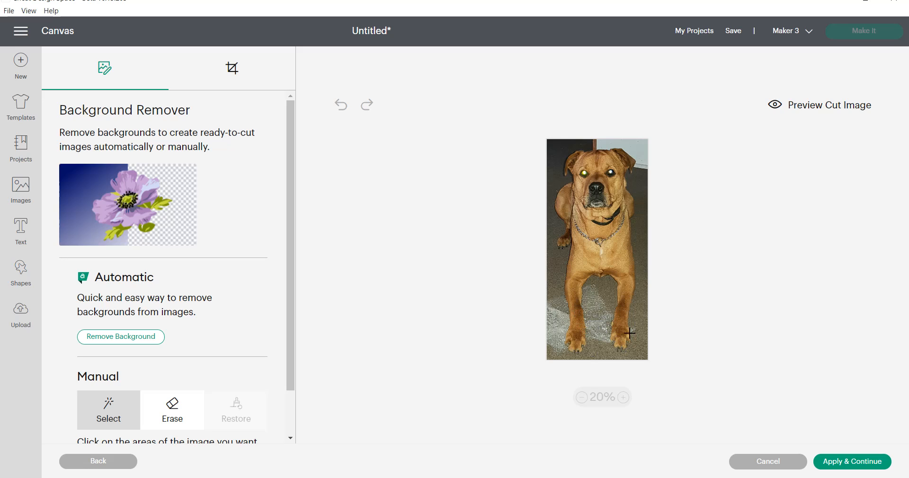
Automatically remove the photo's background and apply the result
click(115, 341)
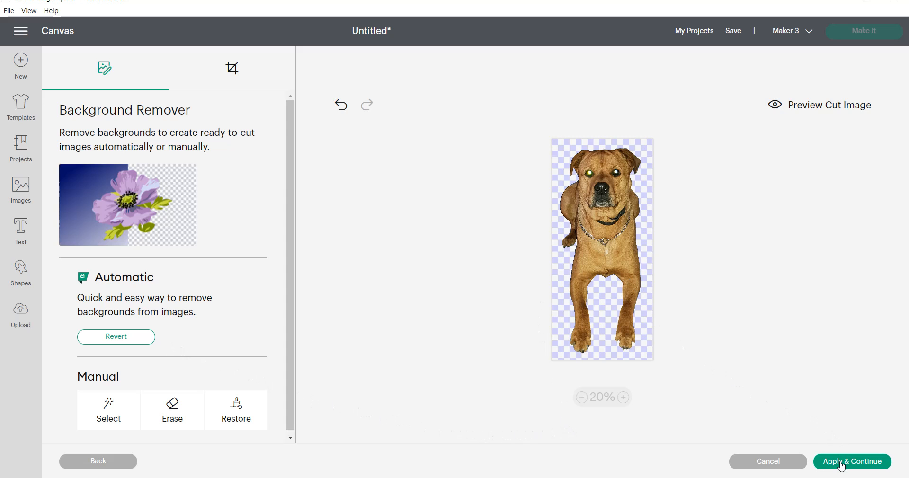
click(841, 466)
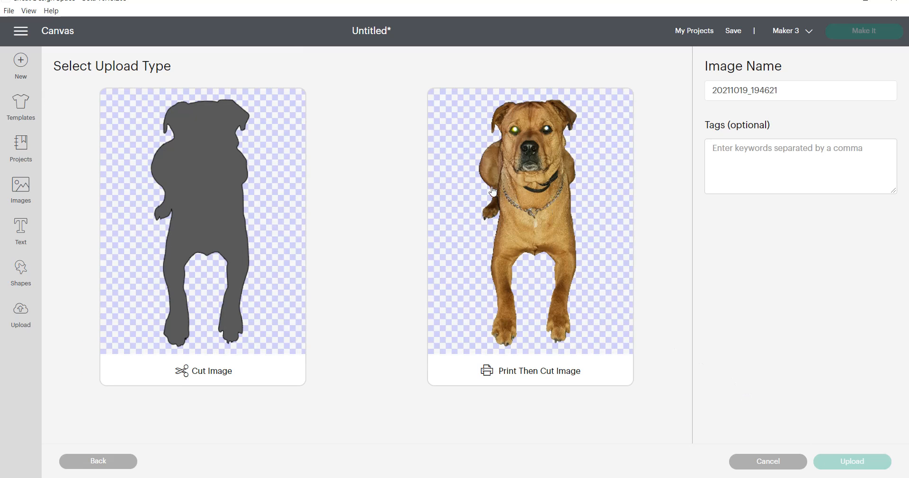
Save the background-free dog to recent uploads as a Print Then Cut image
click(478, 194)
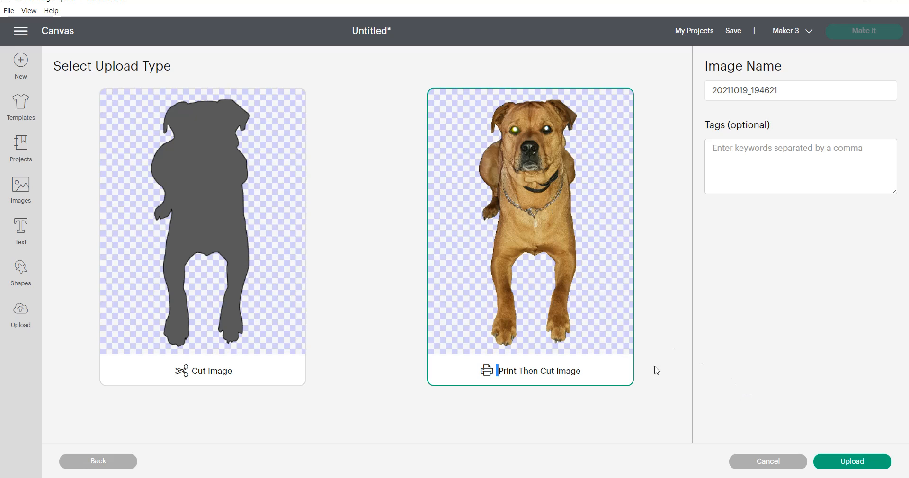
click(841, 463)
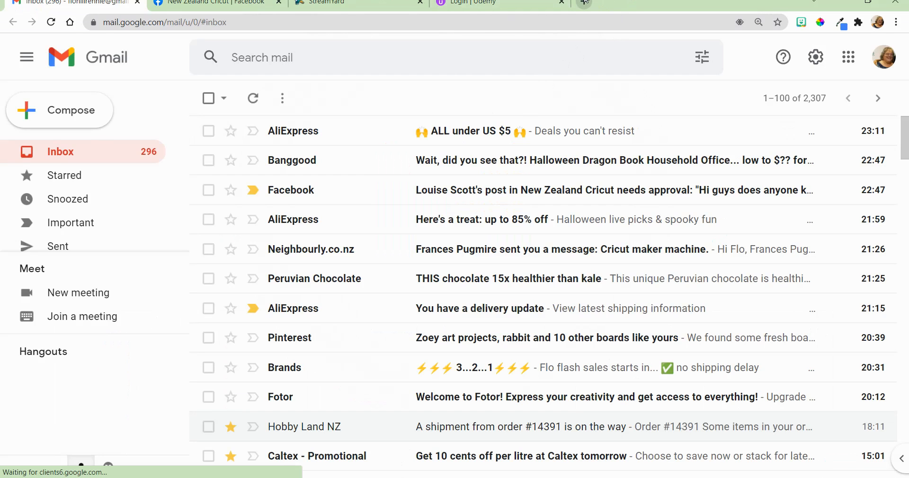
In a new tab, image-search 'image dog eye brown' and preview the 123RF brown-dog close-up
click(584, 2)
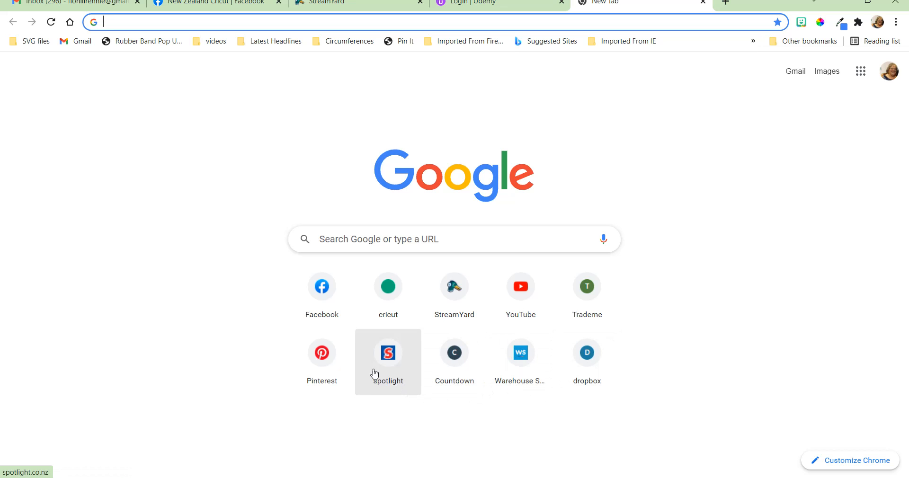
click(327, 241)
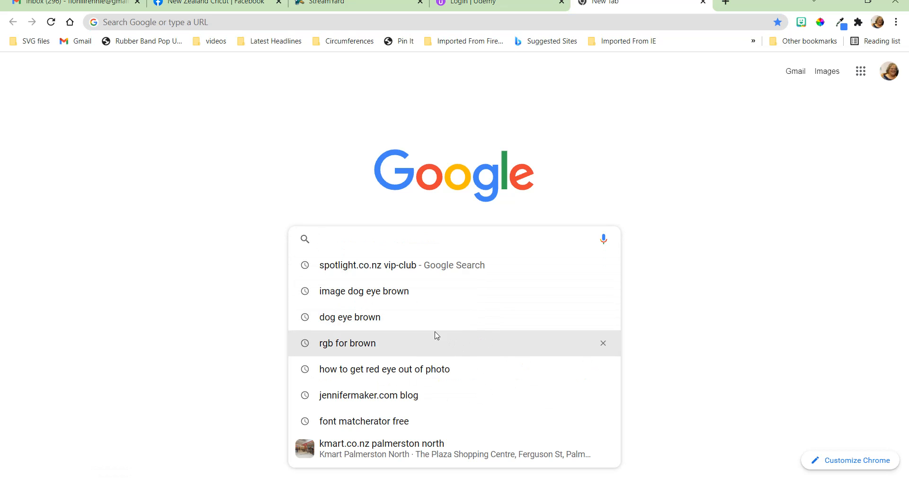
click(340, 292)
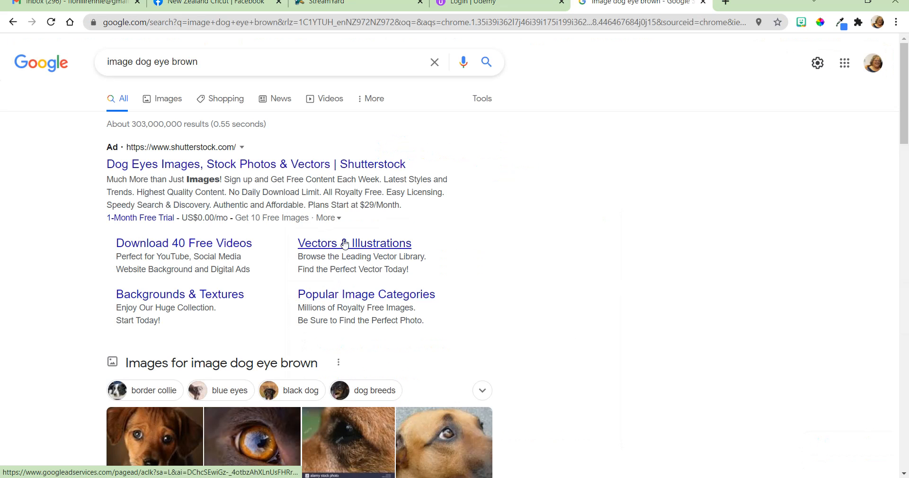
scroll(343, 251, down, 5)
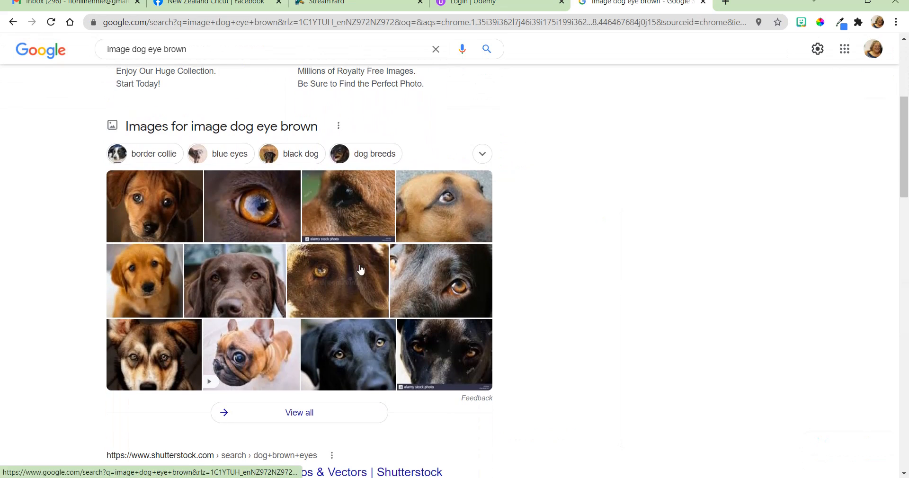
click(244, 296)
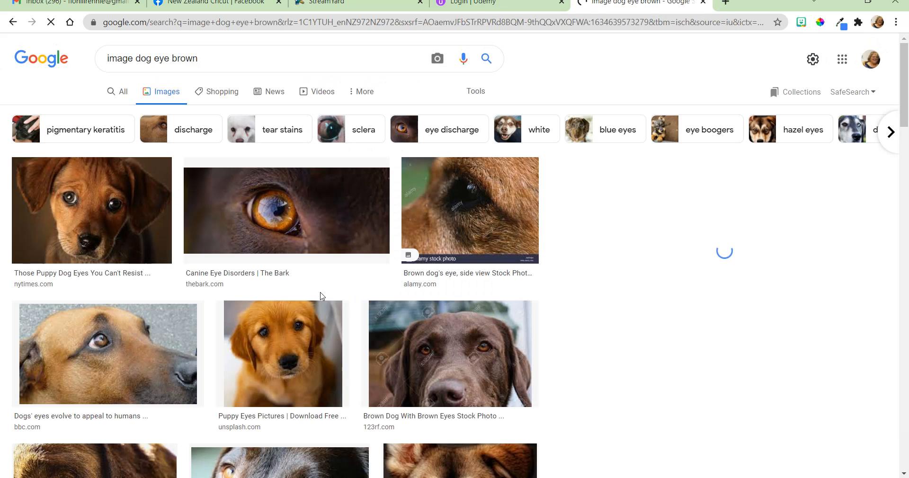
click(473, 317)
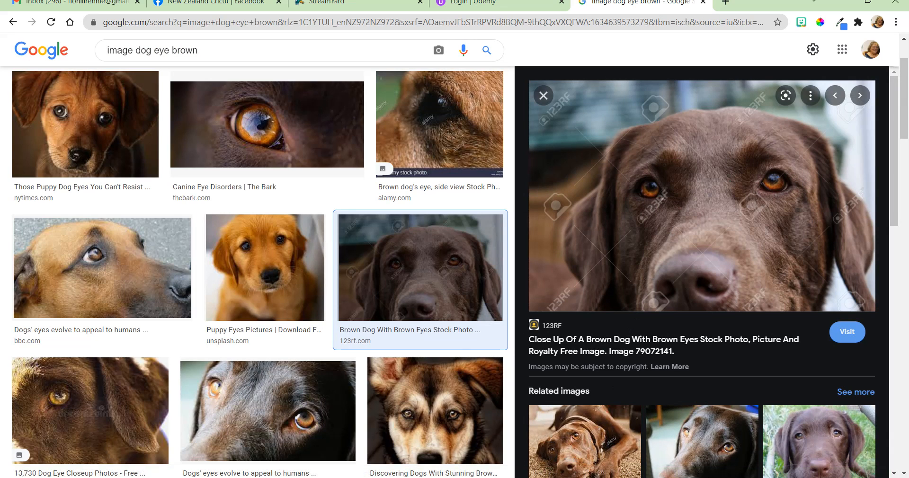
key(alt+Tab)
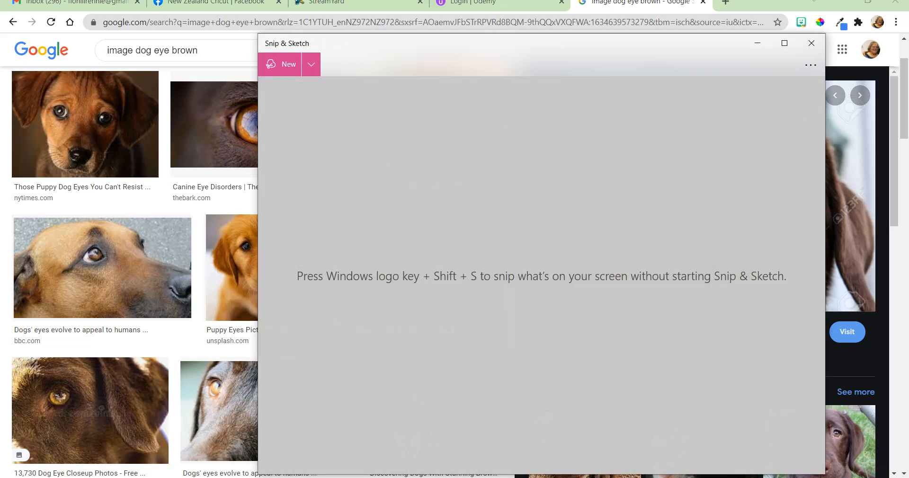
Take a freeform snip tracing around one of the dog's brown eyes
click(288, 66)
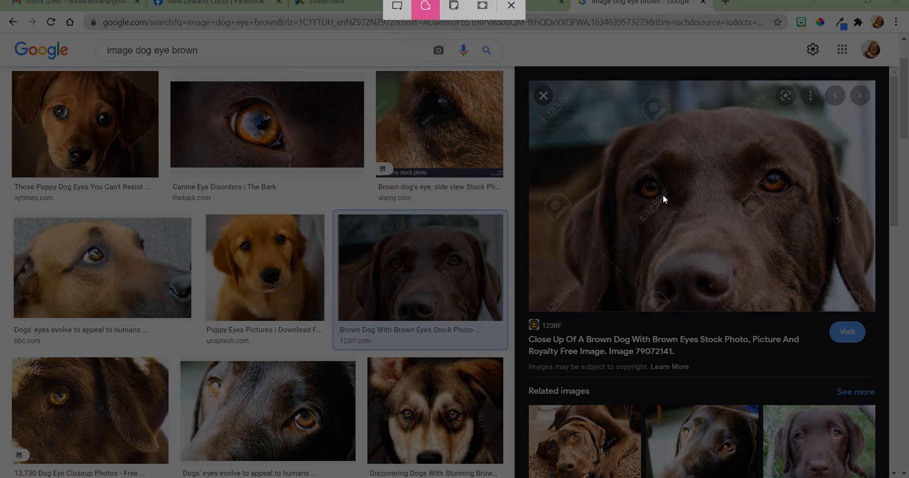
drag(663, 194, 654, 178)
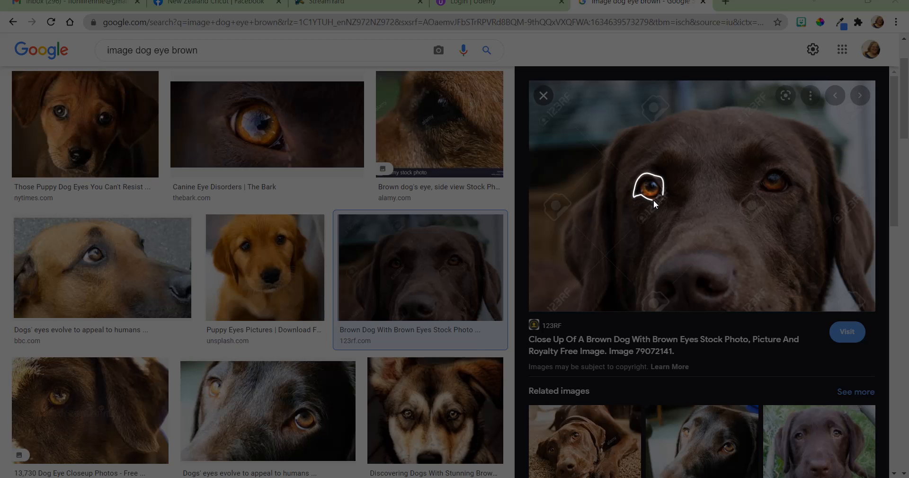
drag(661, 195, 661, 195)
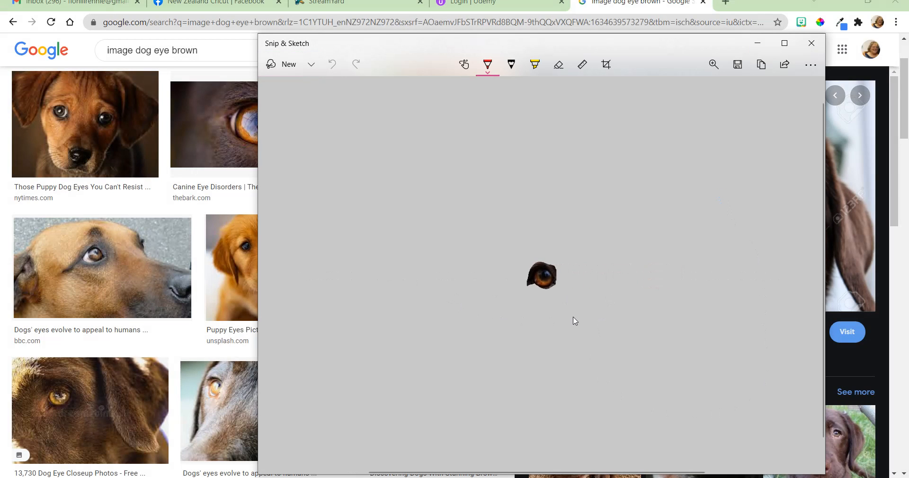
Save the eye snip as an image file and close Snip & Sketch
click(739, 65)
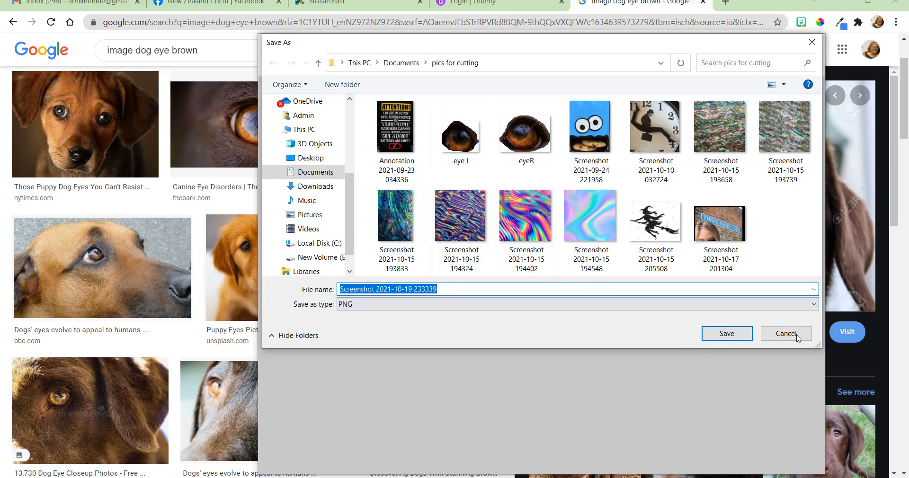
click(726, 334)
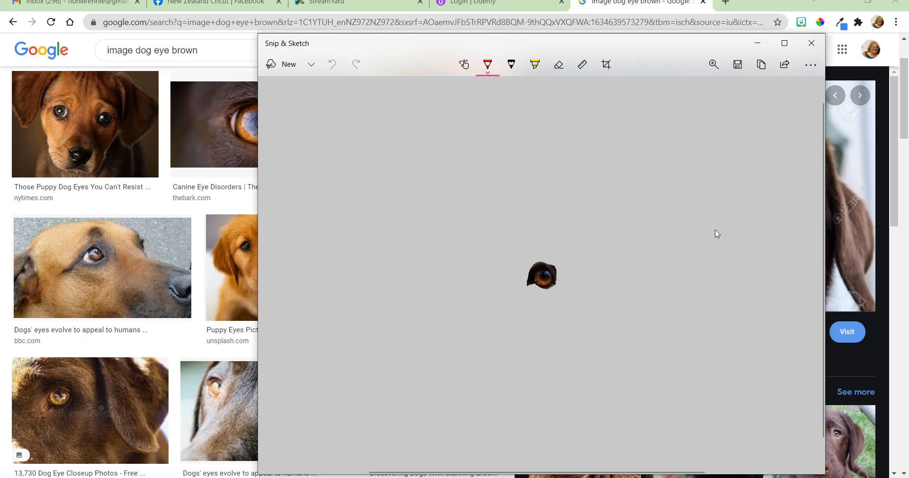
click(810, 43)
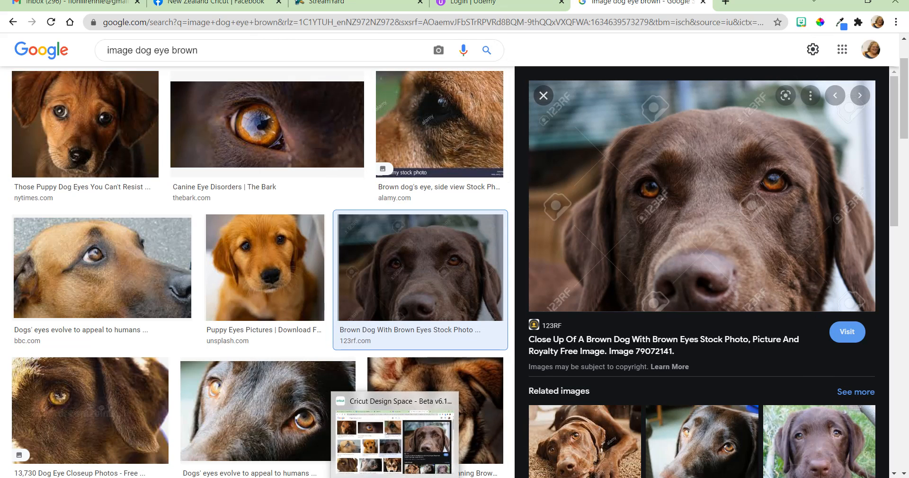
Add the background-free dog and both eye uploads, Eye L and Eyer, to the canvas
click(427, 476)
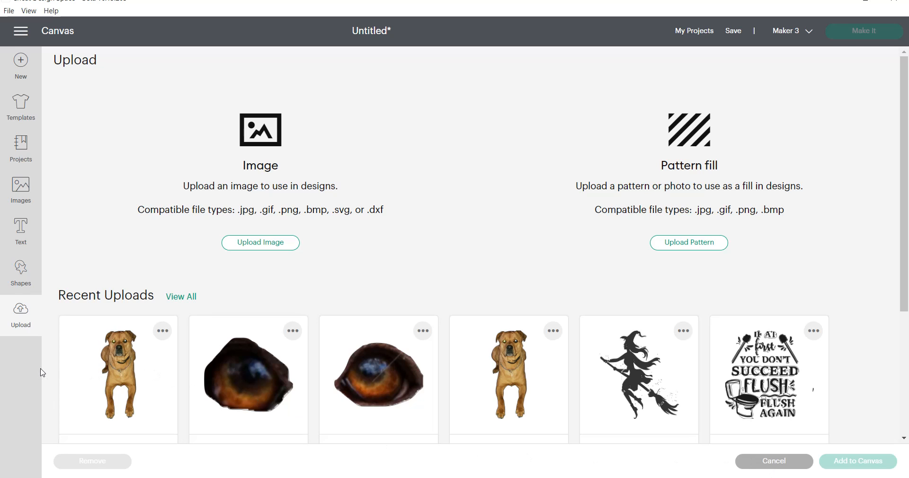
click(115, 366)
click(231, 373)
click(401, 396)
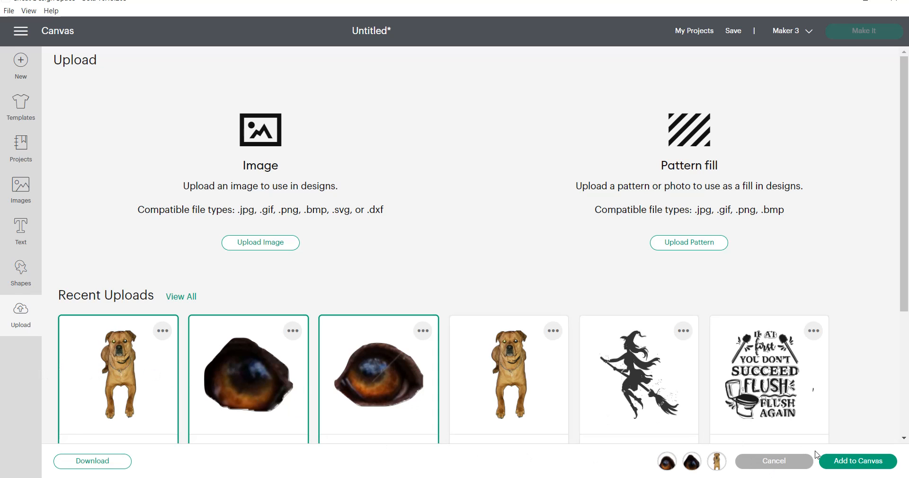
click(851, 461)
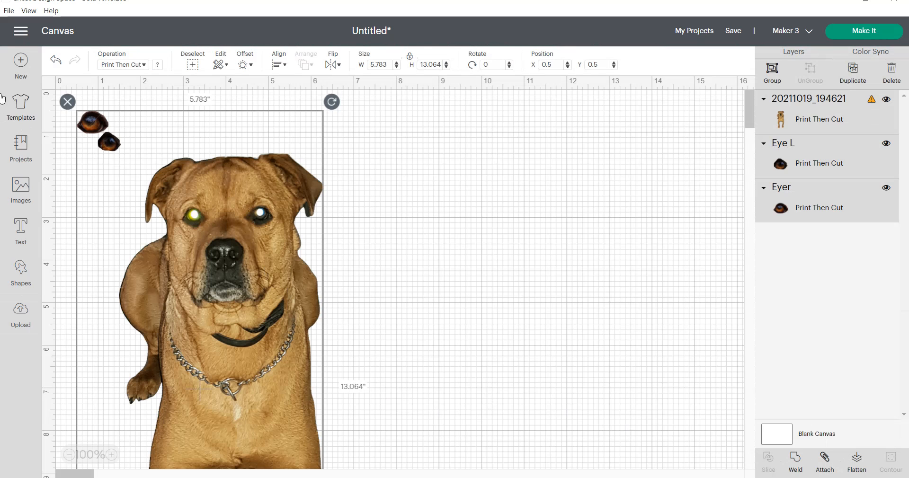
Drag one eye right of the dog, the other onto its face, then shift the dog right and down
click(371, 140)
drag(97, 118, 470, 188)
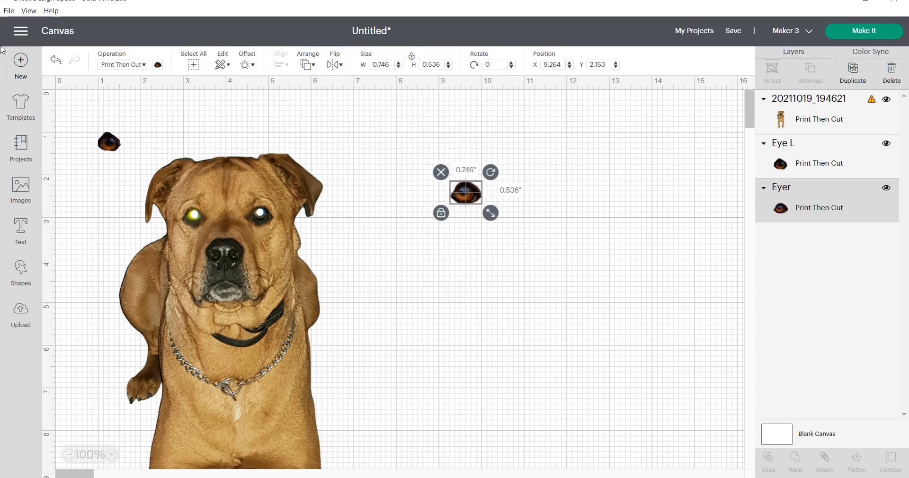
drag(114, 133, 196, 216)
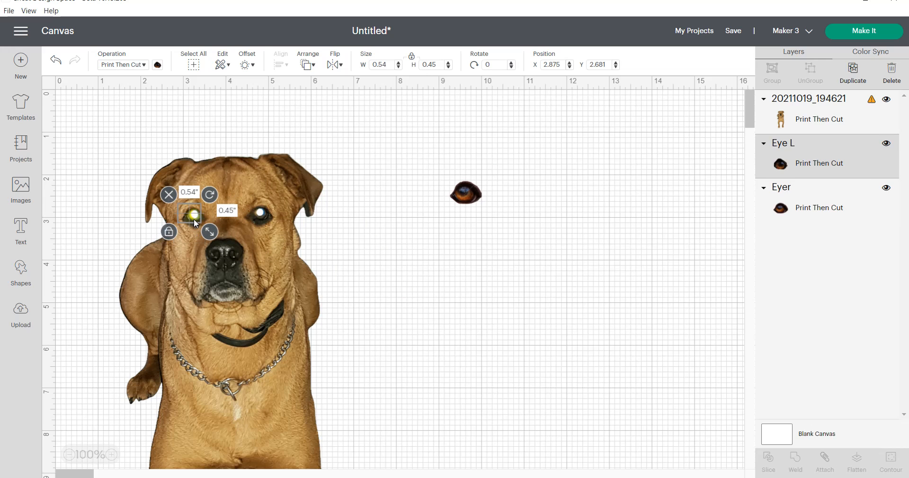
click(194, 218)
drag(245, 239, 327, 287)
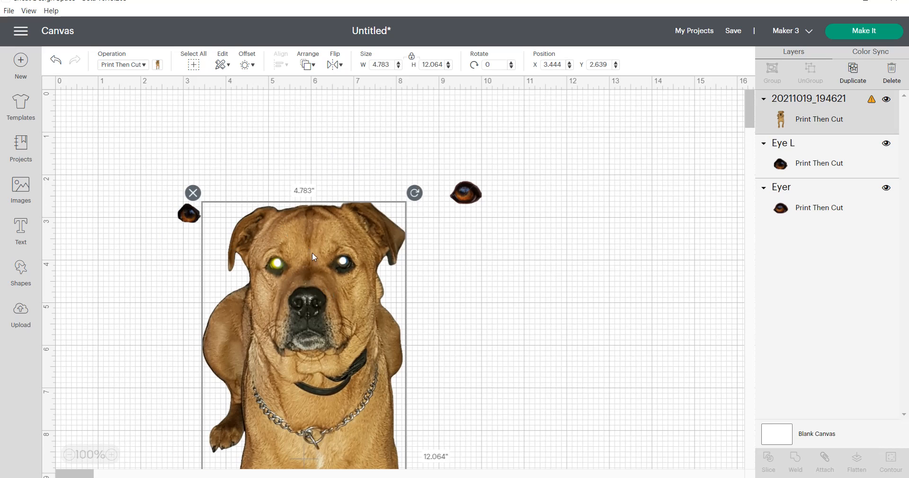
Send the dog photo to the back behind the eyes and move it up the canvas
right_click(328, 256)
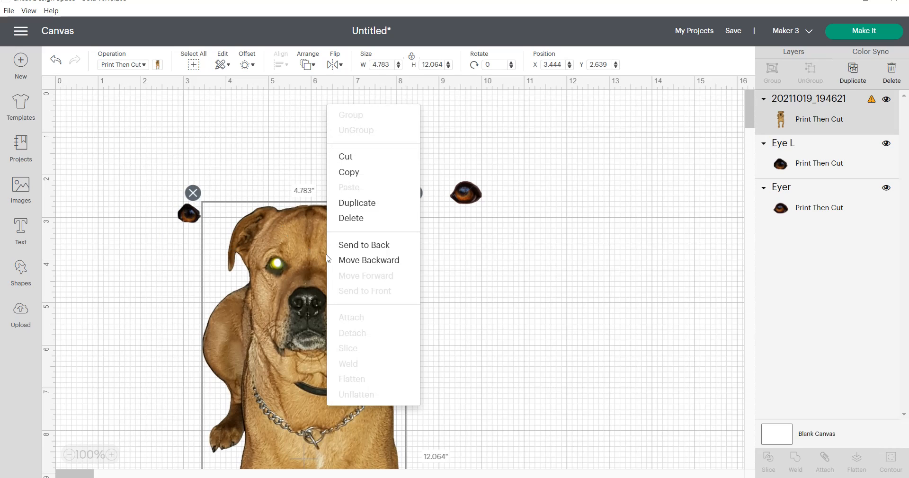
click(356, 245)
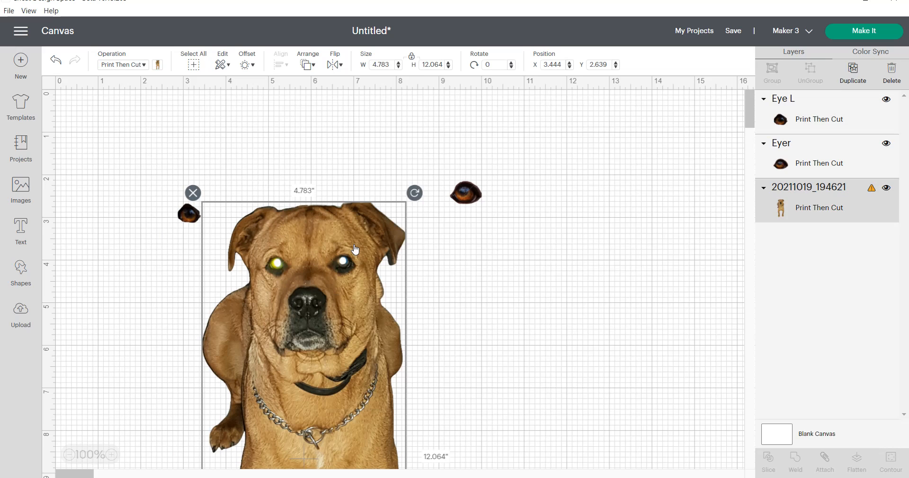
drag(290, 251, 289, 195)
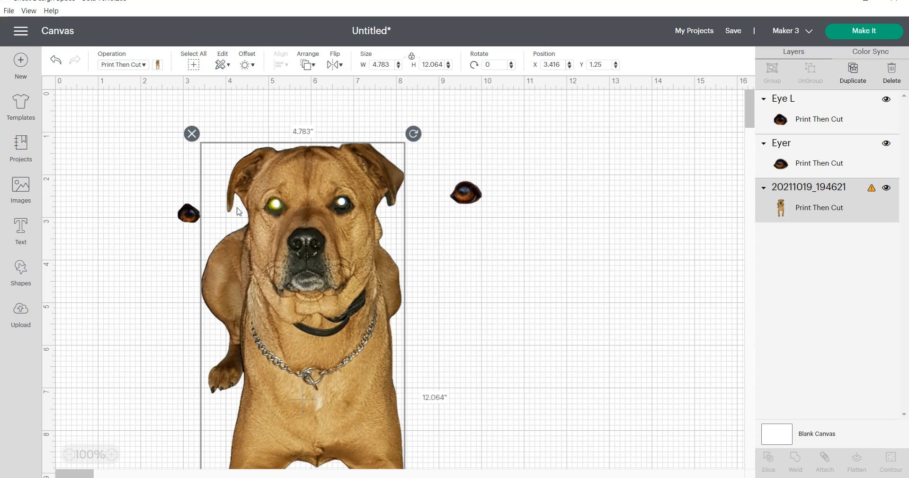
Place and shrink the brown eyes over the dog's glowing eyes, then select all three images
drag(183, 218, 277, 203)
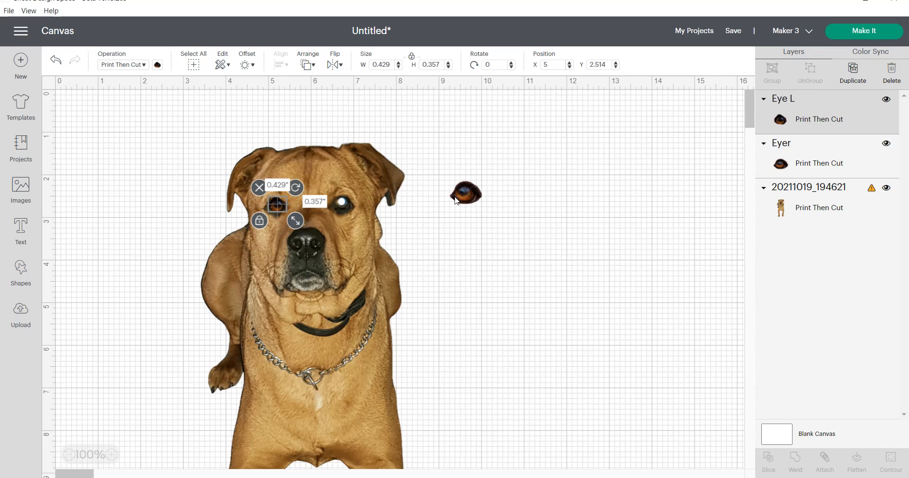
click(479, 191)
drag(496, 217, 340, 208)
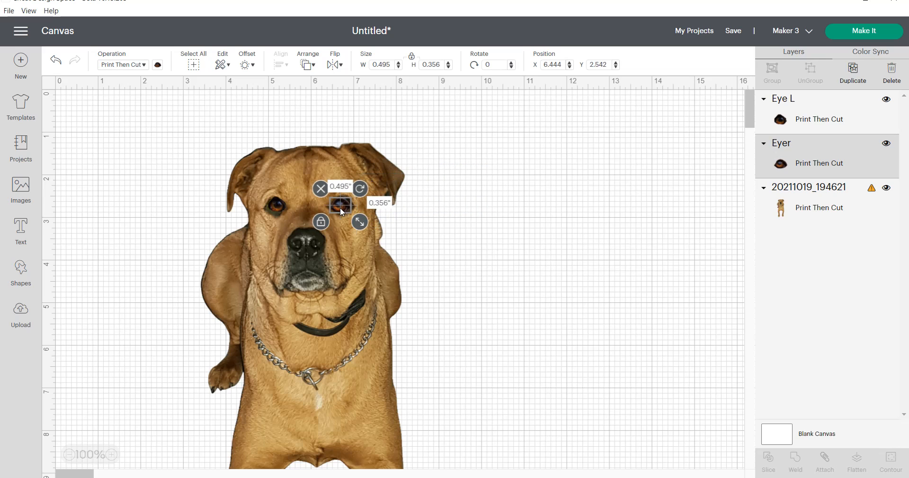
click(459, 235)
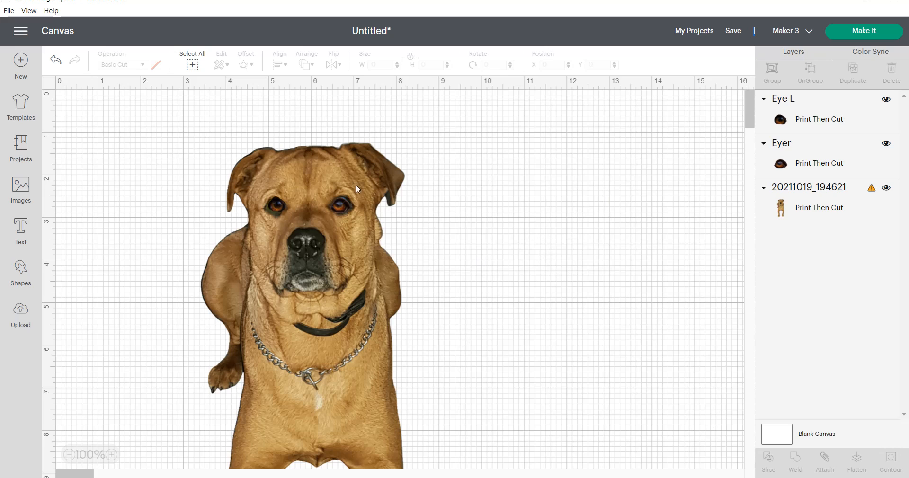
click(192, 64)
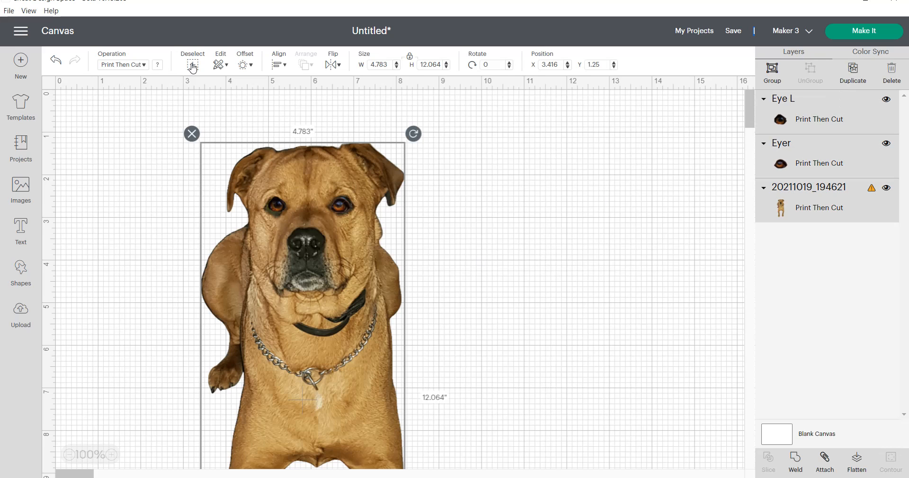
Flatten the dog photo and snipped brown eyes into one Print Then Cut image, then resize it to 1.437 × 3.625 in
click(855, 458)
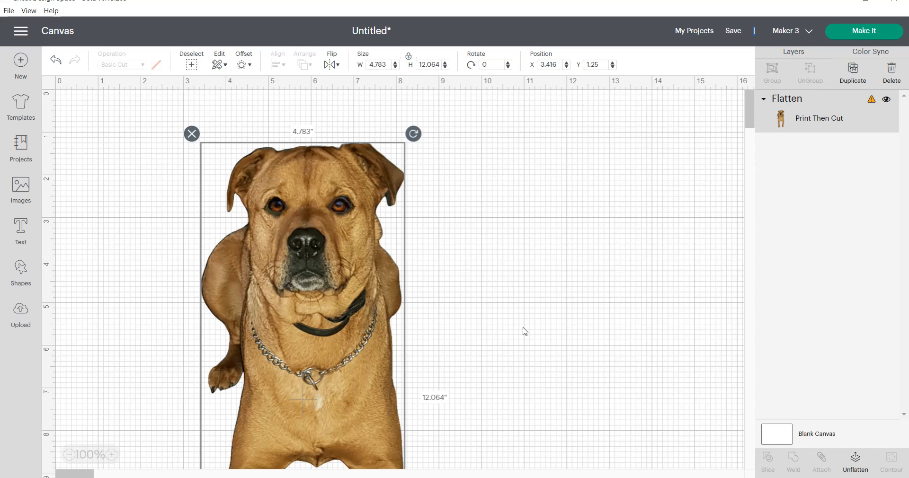
scroll(525, 331, down, 3)
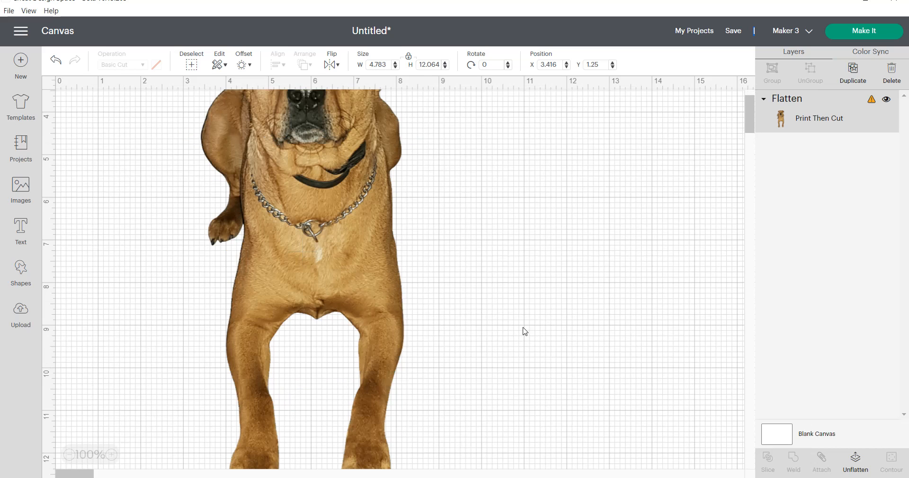
scroll(523, 332, down, 2)
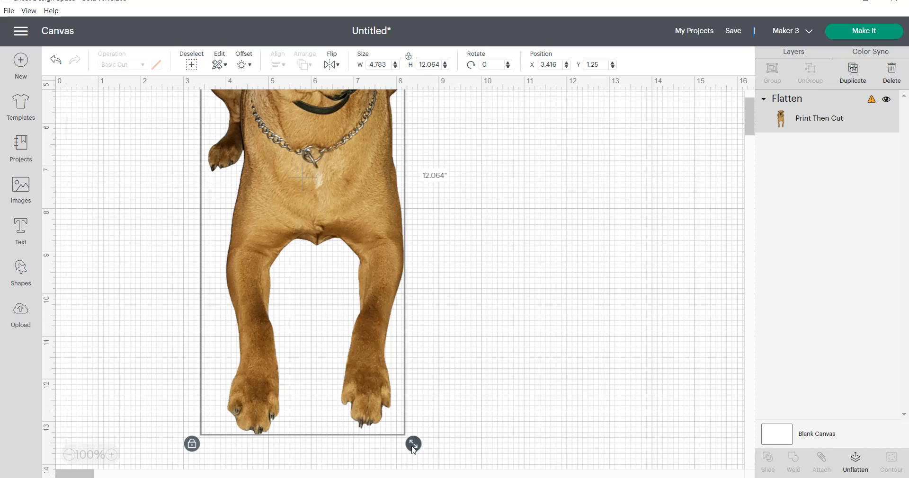
drag(414, 447, 310, 184)
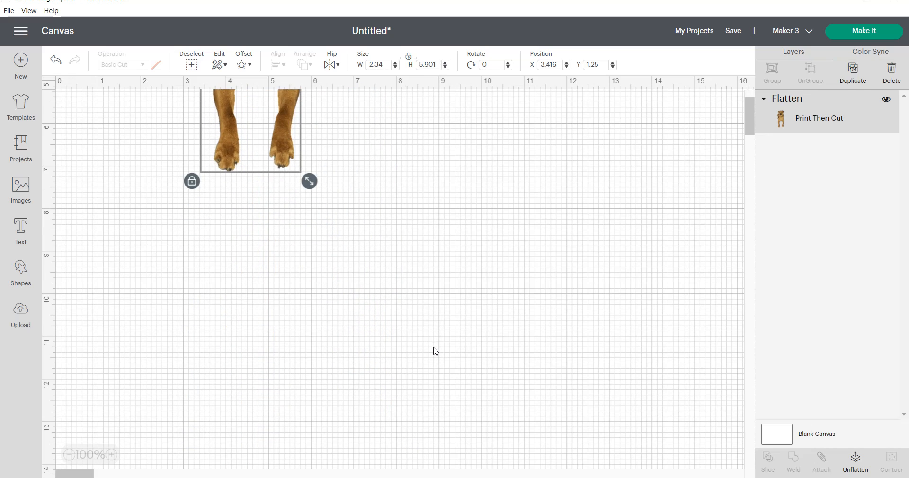
scroll(433, 351, up, 5)
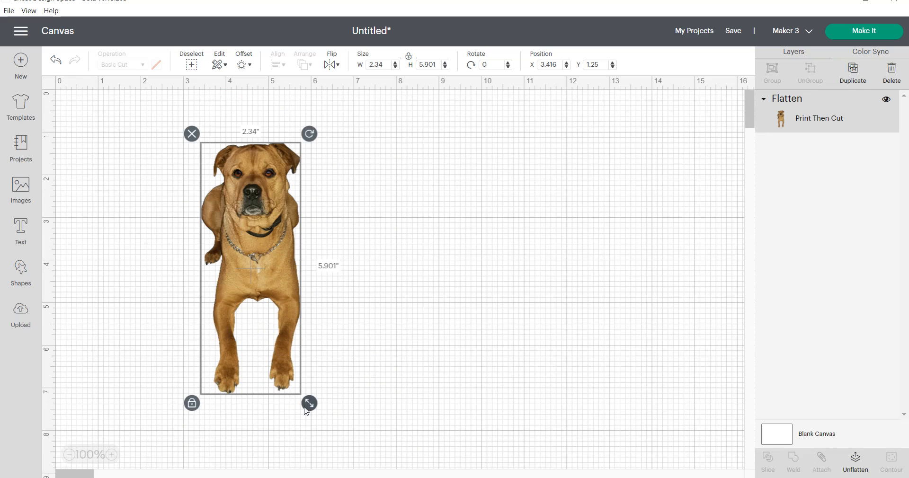
drag(309, 408, 271, 311)
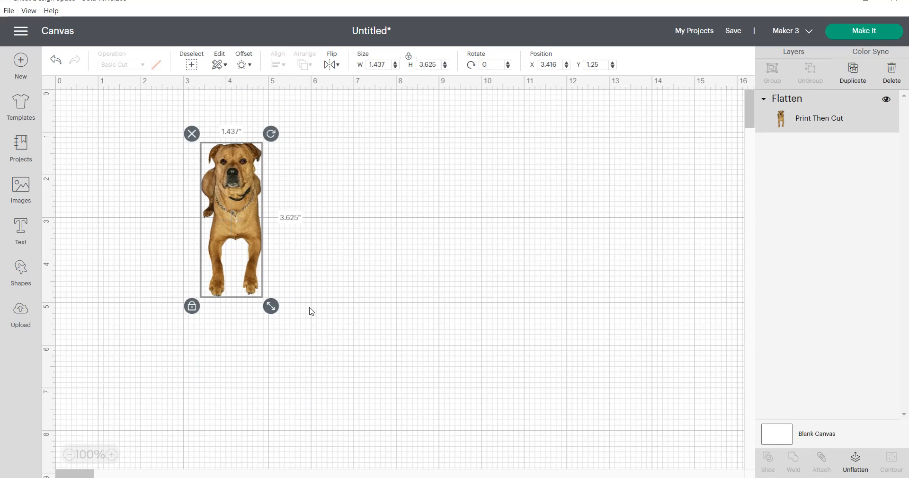